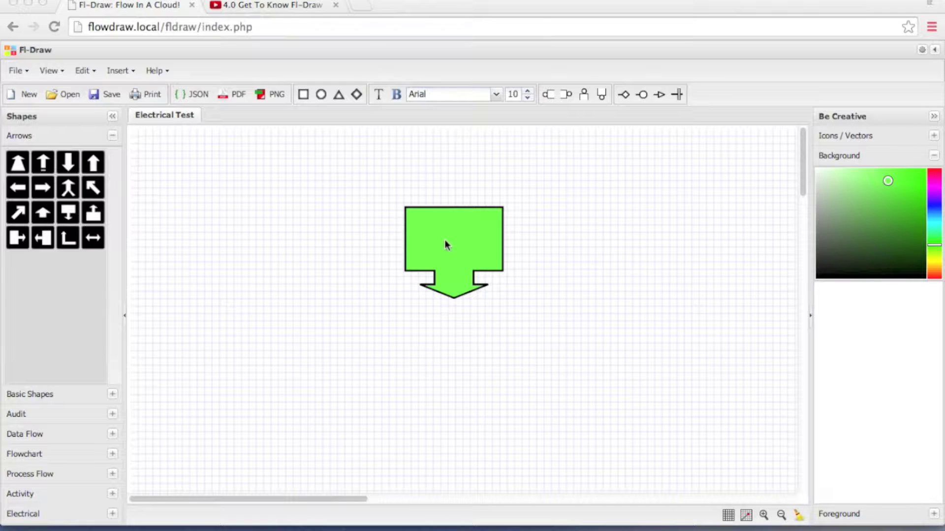
Nudge the green down-arrow on the Electrical Test canvas slightly down and to the right
click(328, 222)
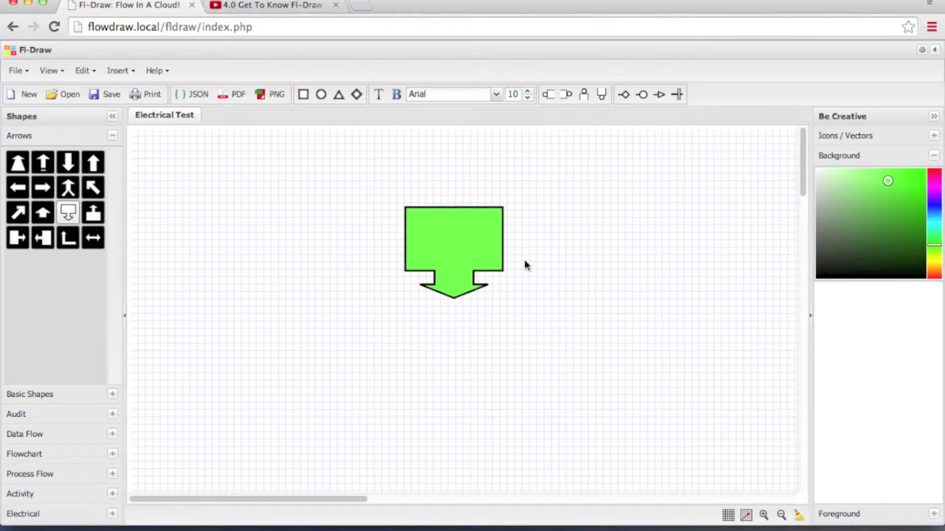
drag(457, 246, 480, 240)
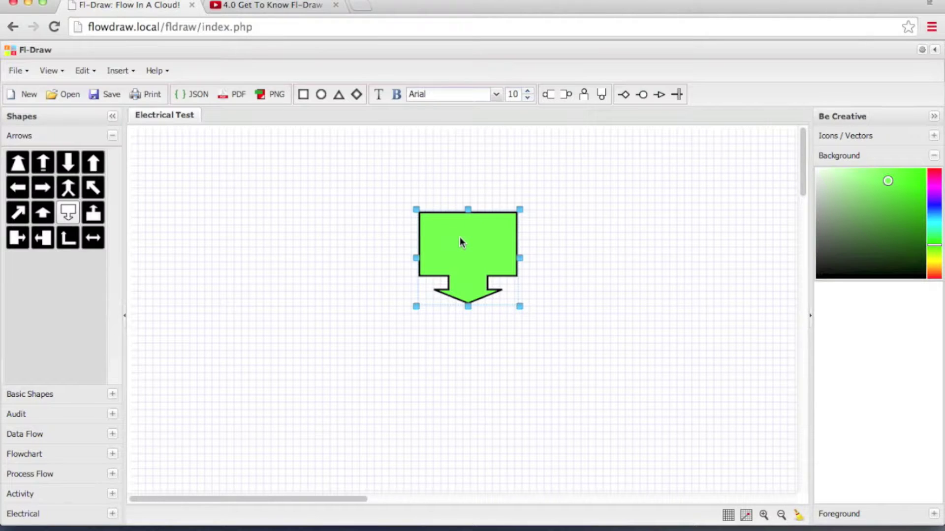
right_click(460, 240)
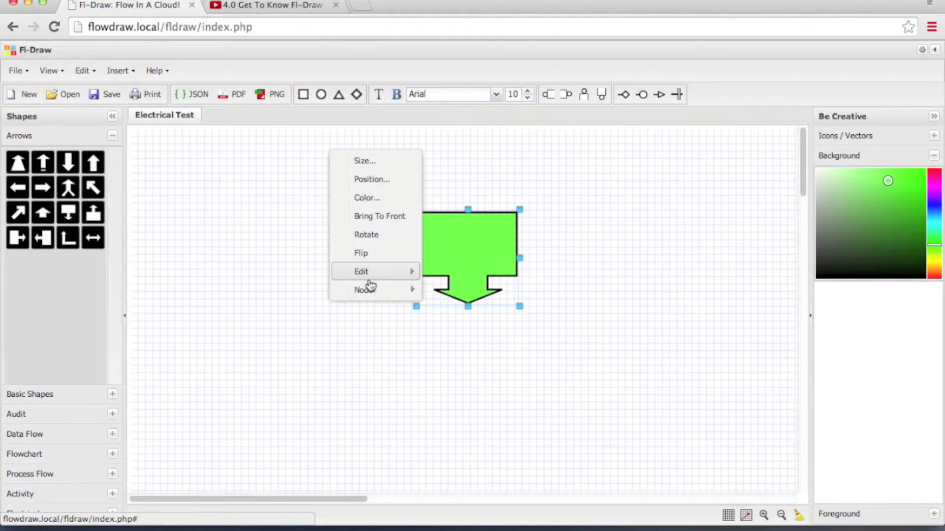
Set the green arrow's width from 132 to 400, then drag it back to a compact size
click(377, 164)
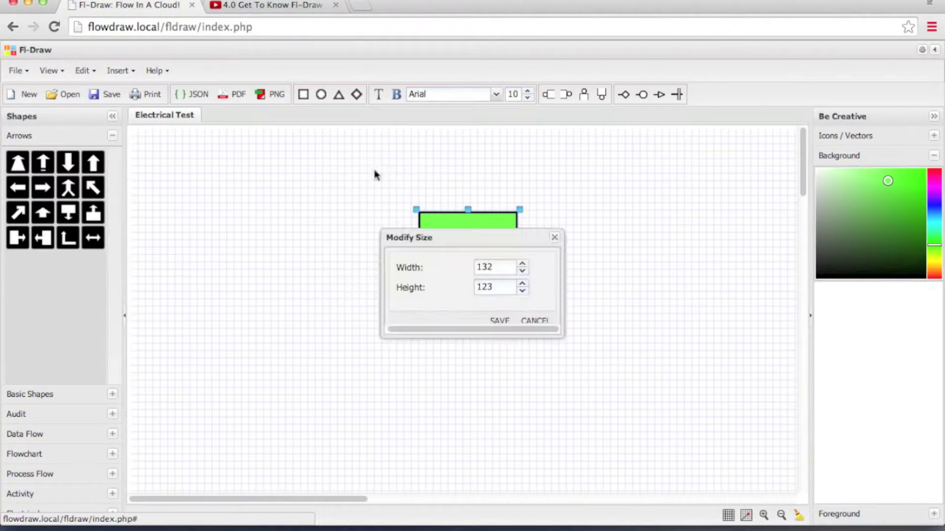
drag(484, 238, 671, 331)
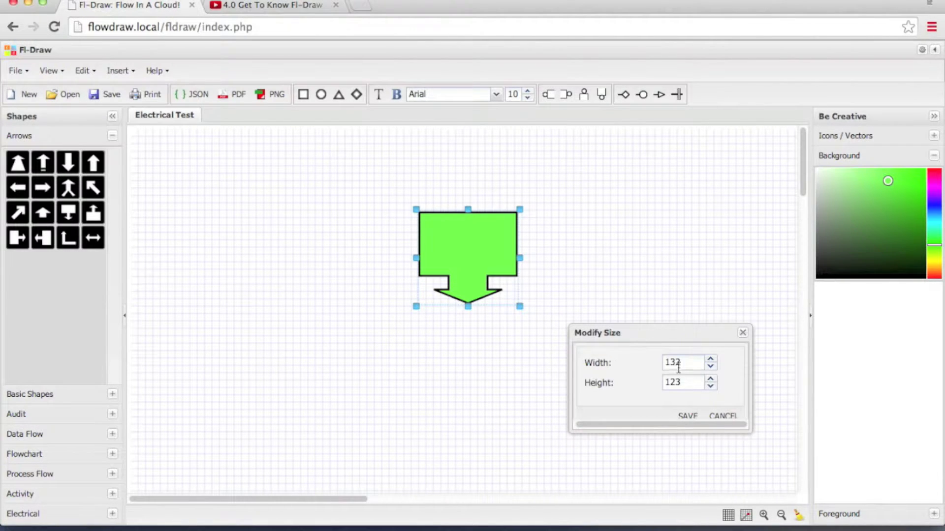
double_click(682, 364)
text(400)
click(687, 416)
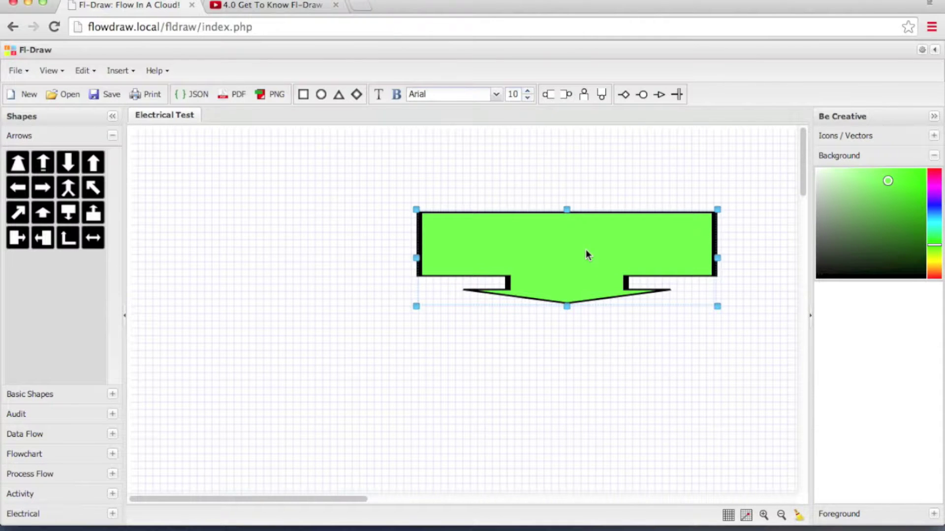
drag(717, 307, 503, 286)
Change the green arrow's X position from 391 to 200, then nudge it slightly up-left
right_click(457, 228)
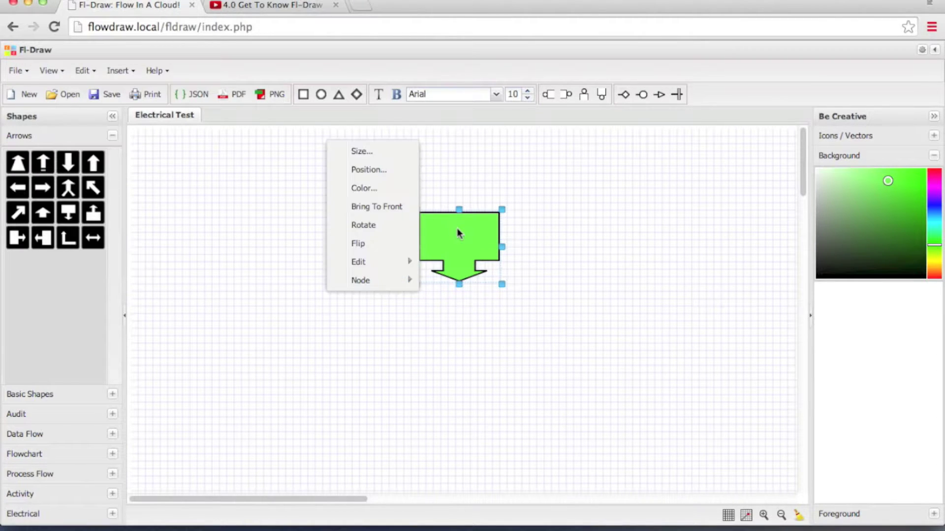
click(369, 170)
drag(474, 238, 682, 323)
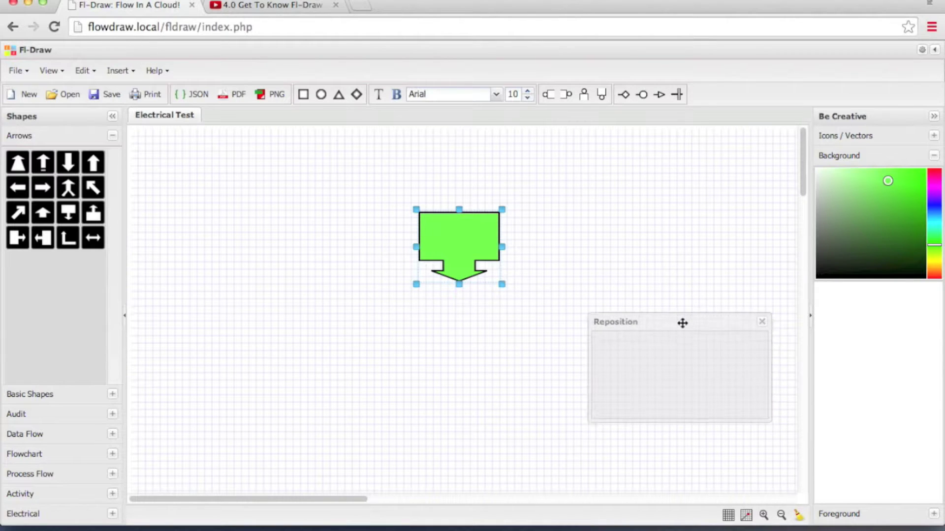
double_click(706, 352)
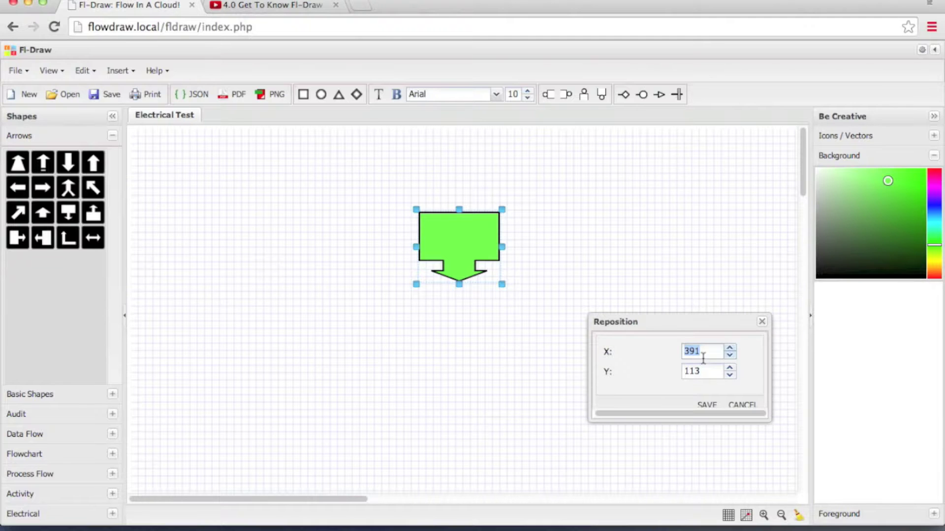
text(200)
click(709, 407)
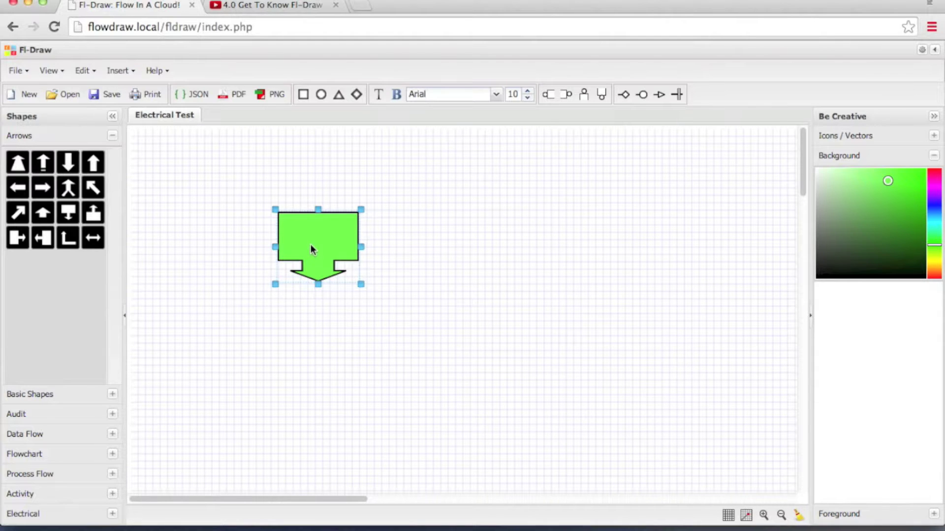
mouse_move(311, 244)
mouse_down()
mouse_move(295, 268)
mouse_move(320, 263)
mouse_move(308, 249)
mouse_move(314, 238)
mouse_up()
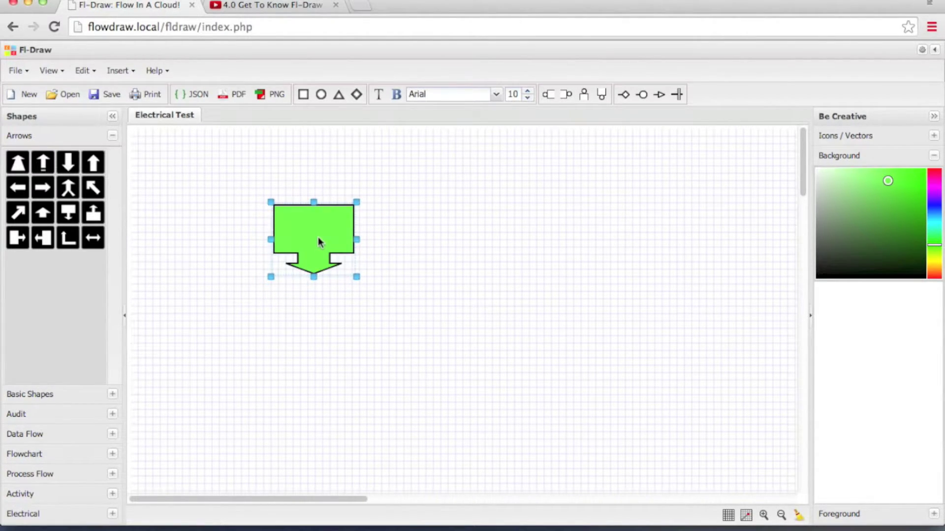
Move the arrow toward the canvas centre and recolour it blue with the Background hue slider
right_click(310, 231)
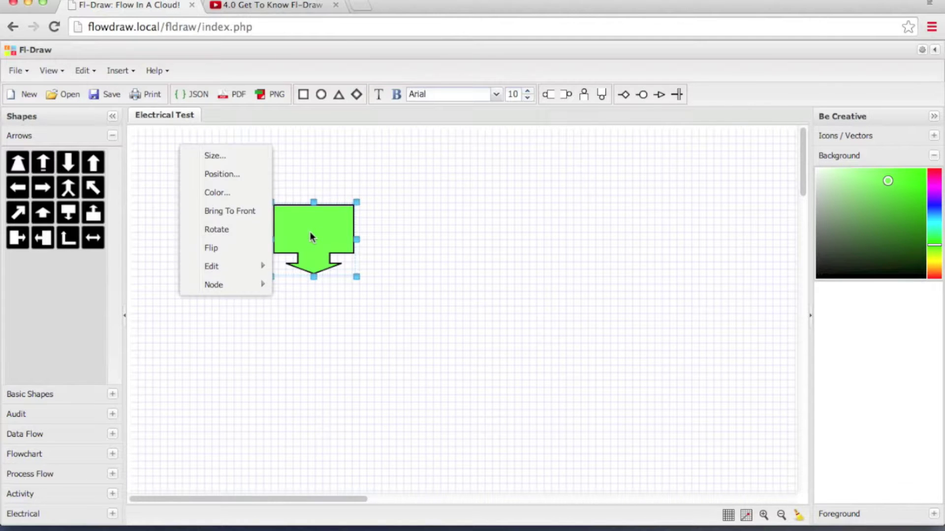
click(482, 214)
drag(316, 224, 483, 233)
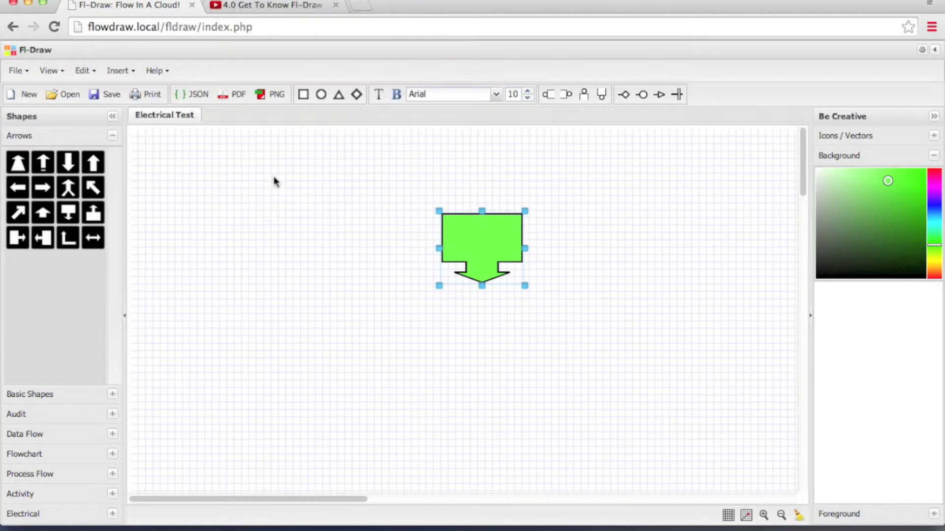
drag(937, 246, 940, 217)
Set the arrow's fill to deep red in the colour picker and move it up-left
right_click(485, 231)
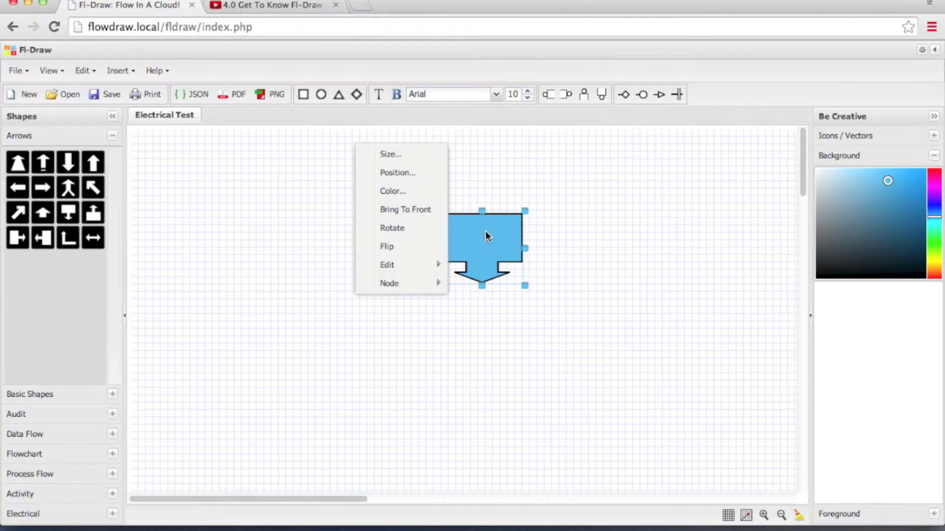
click(396, 191)
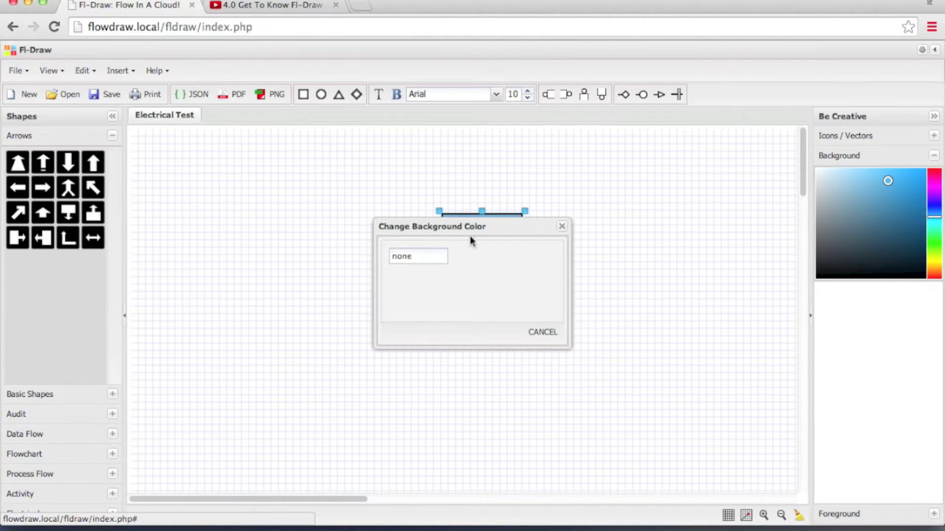
drag(475, 229, 672, 261)
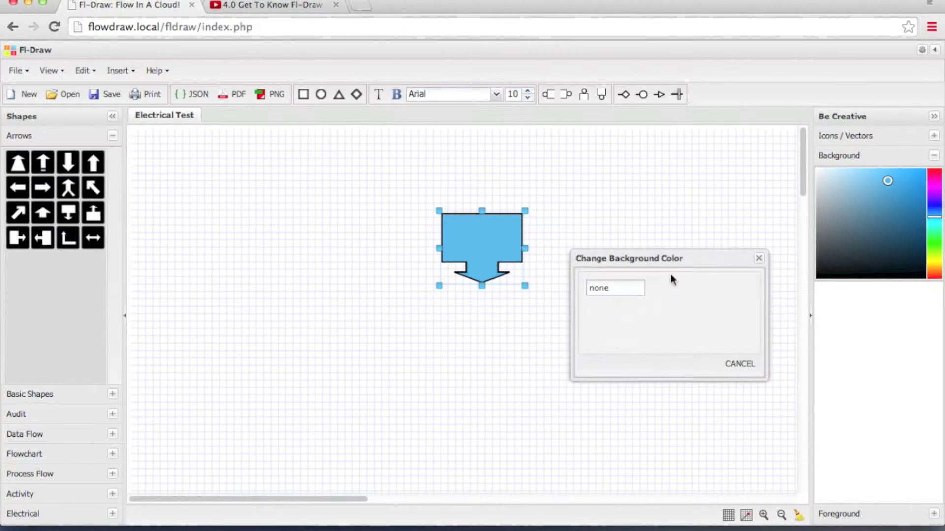
click(633, 291)
click(670, 321)
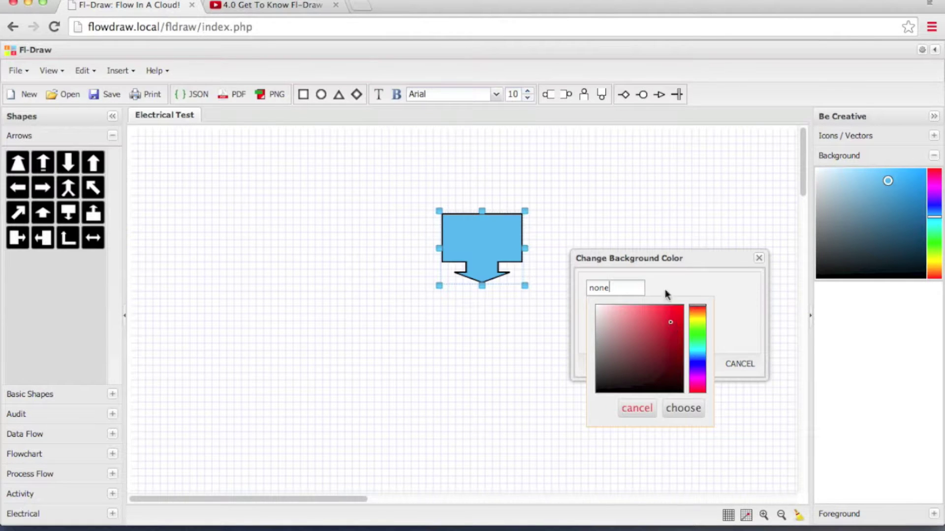
click(683, 408)
drag(486, 250, 395, 226)
right_click(394, 226)
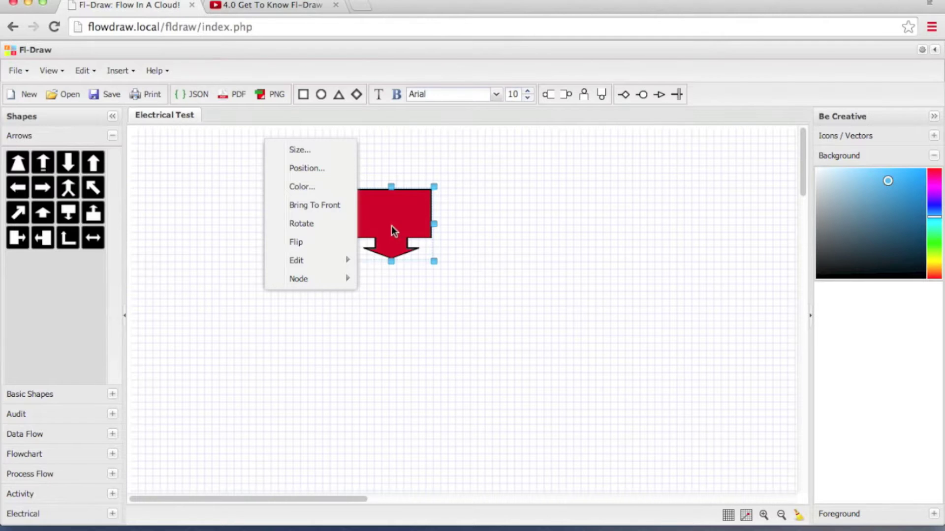
click(529, 226)
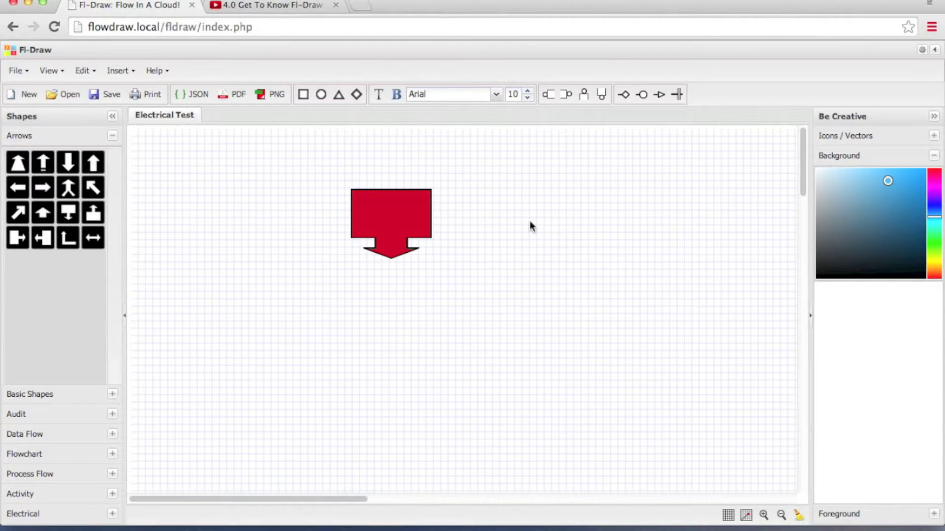
Rotate the red arrow through a full turn of 90° rotations back to pointing down, then nudge it up-right
click(392, 211)
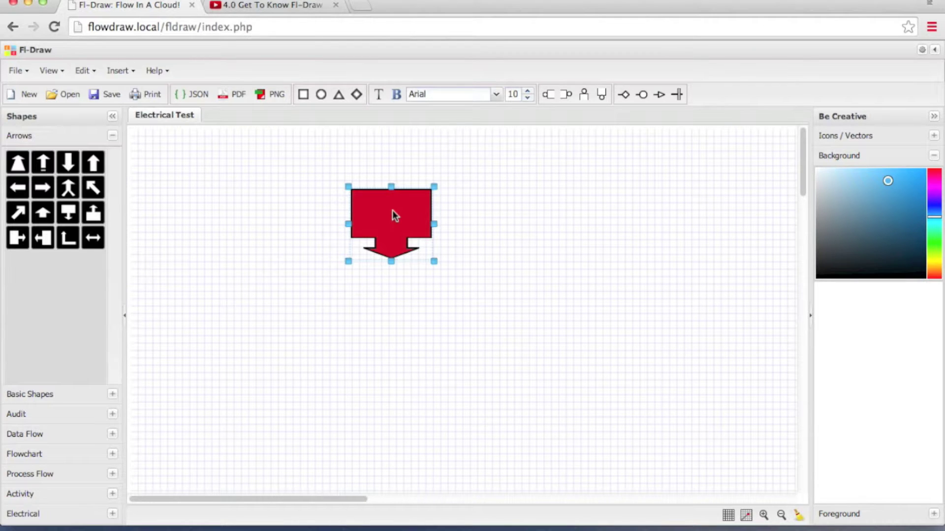
key(ctrl+r)
key(ctrl+r)
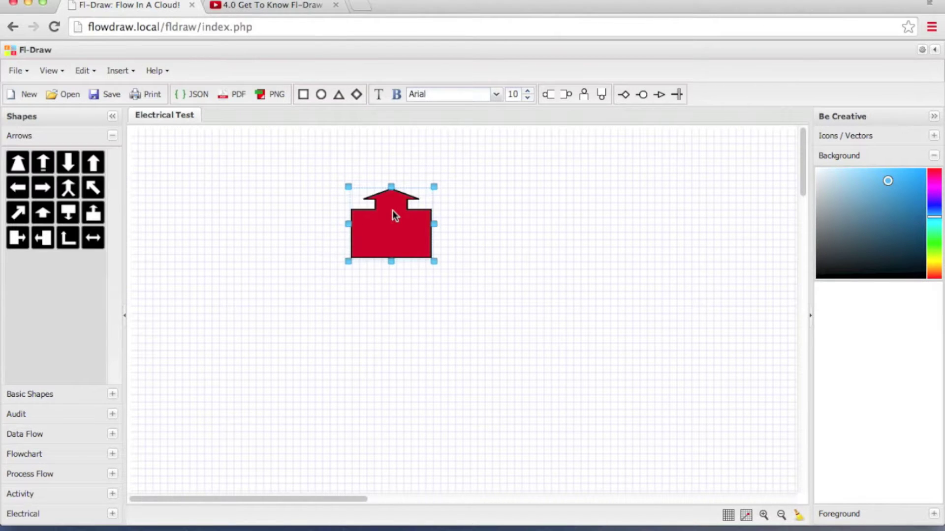
key(ctrl+r)
key(ctrl+r)
right_click(392, 211)
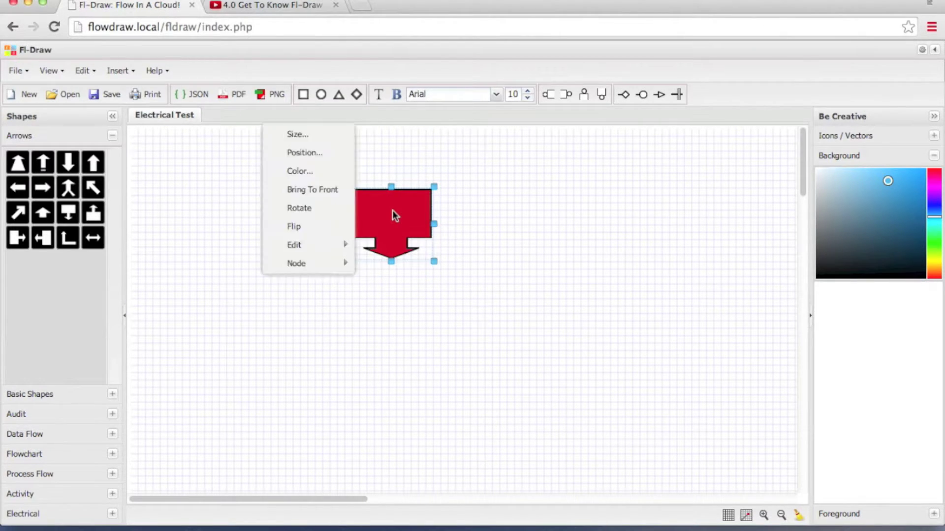
click(331, 211)
right_click(401, 226)
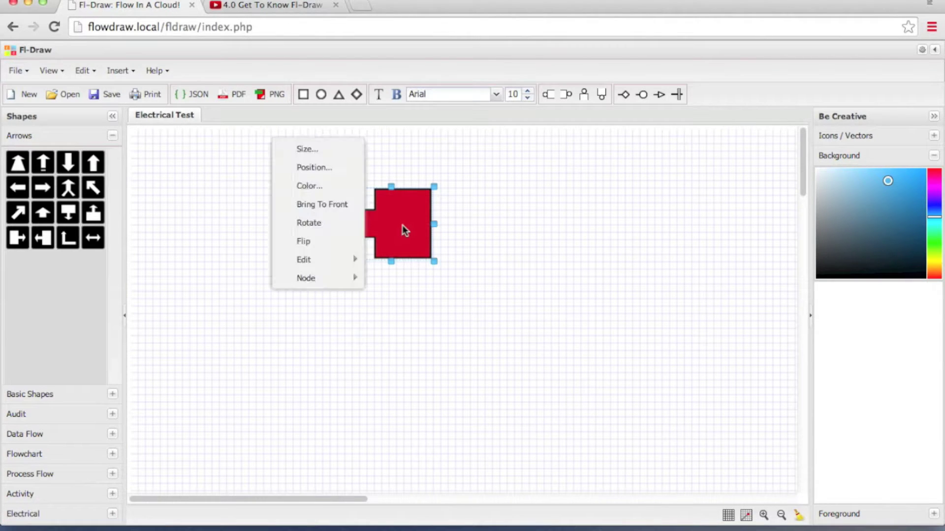
click(343, 225)
key(ctrl+r)
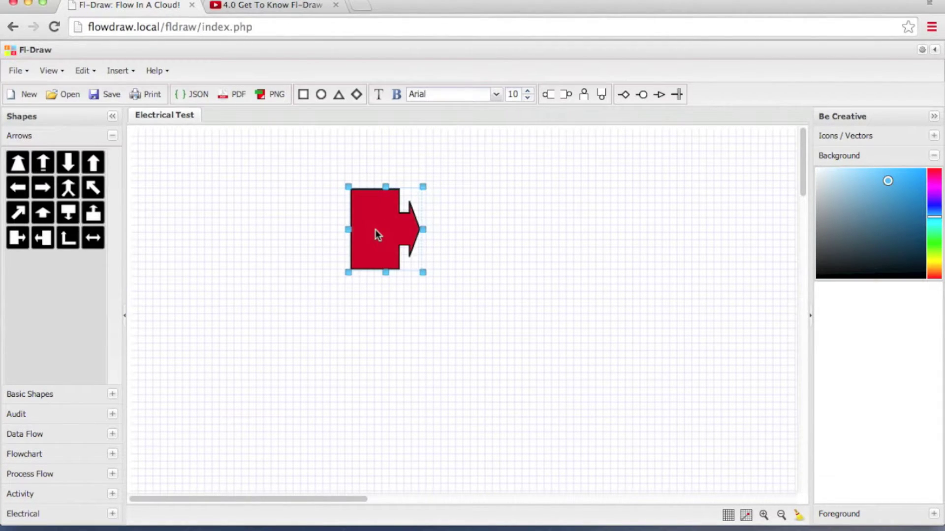
key(ctrl+r)
drag(375, 230, 394, 212)
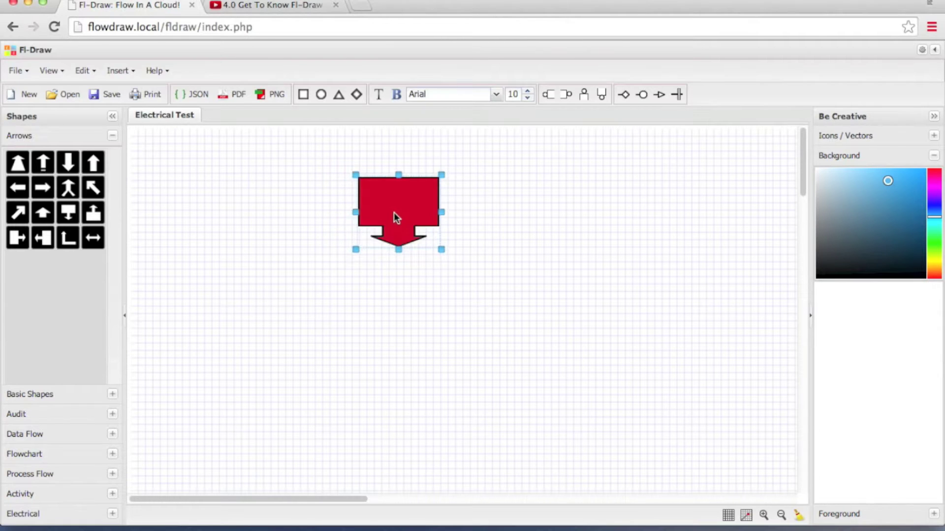
right_click(394, 210)
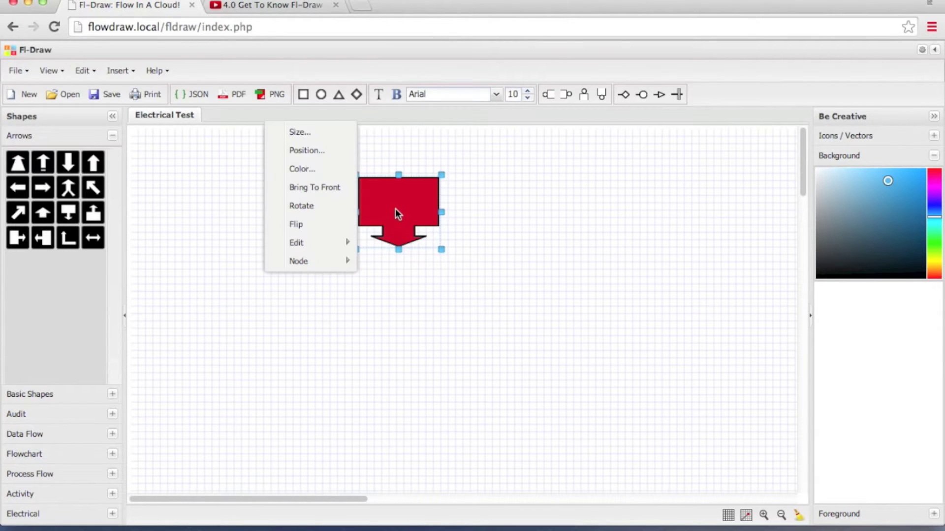
Flip the red arrow up and back down, then shift it a little left
click(321, 225)
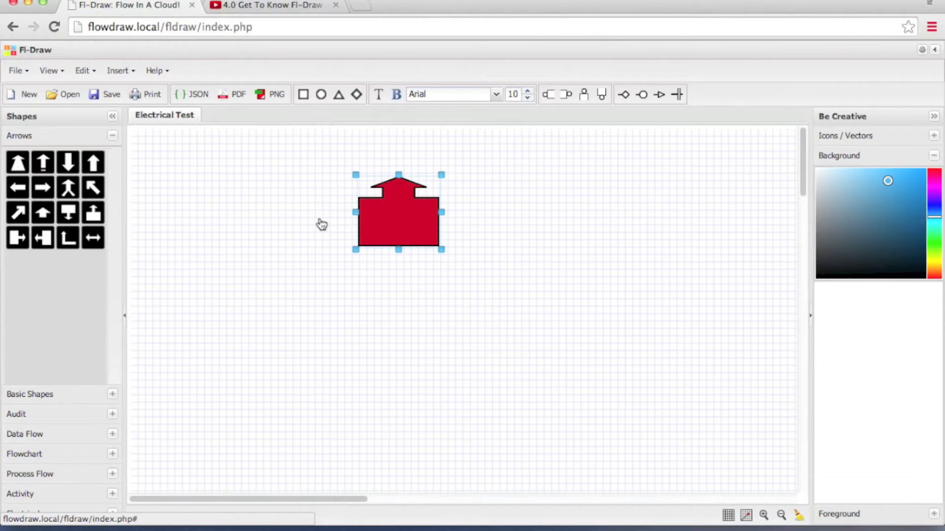
right_click(380, 217)
click(312, 235)
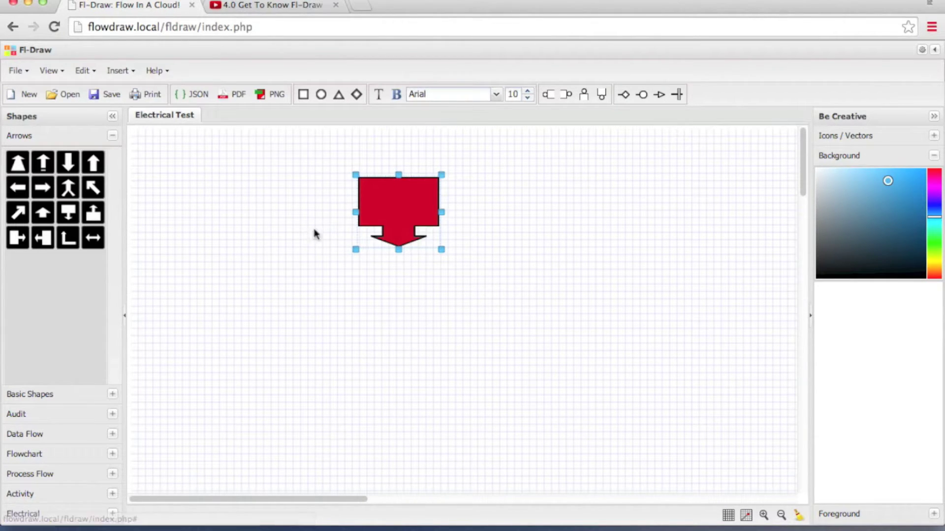
drag(397, 211, 337, 217)
Clone the red arrow, place the copy to its right and recolour it light green
right_click(337, 217)
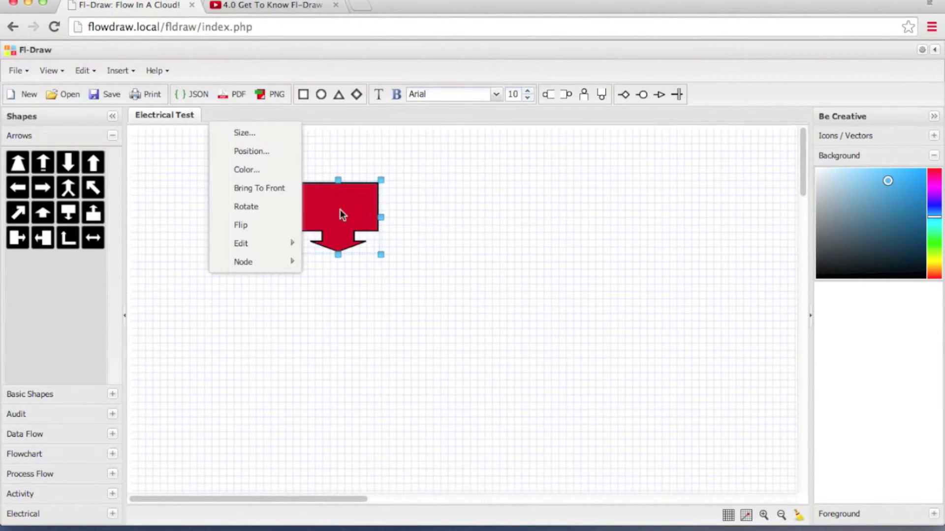
mouse_move(280, 245)
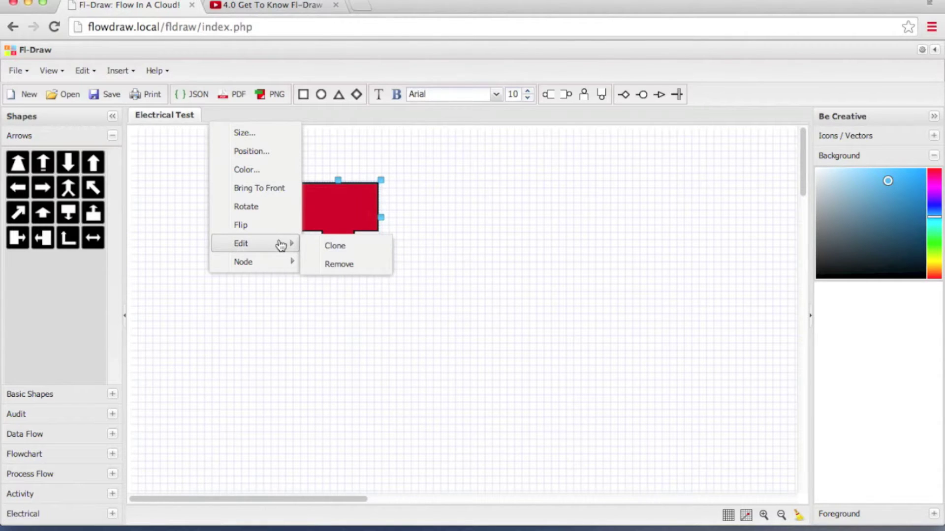
click(334, 249)
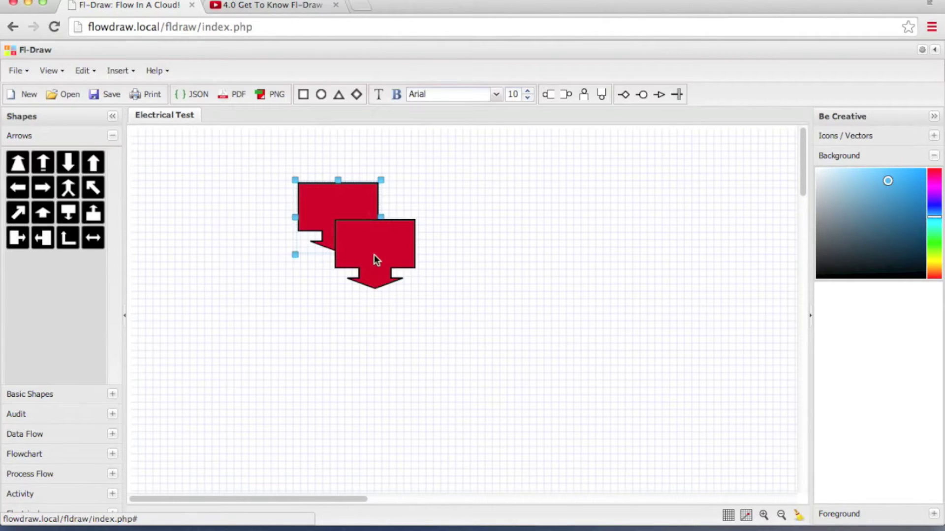
drag(374, 255, 545, 244)
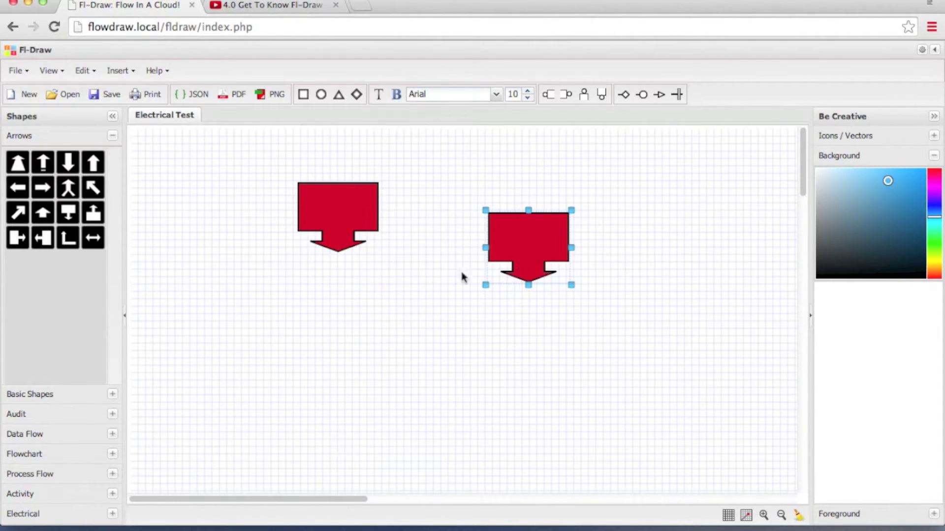
click(937, 235)
mouse_move(937, 236)
mouse_down()
mouse_move(937, 261)
mouse_move(936, 247)
mouse_up()
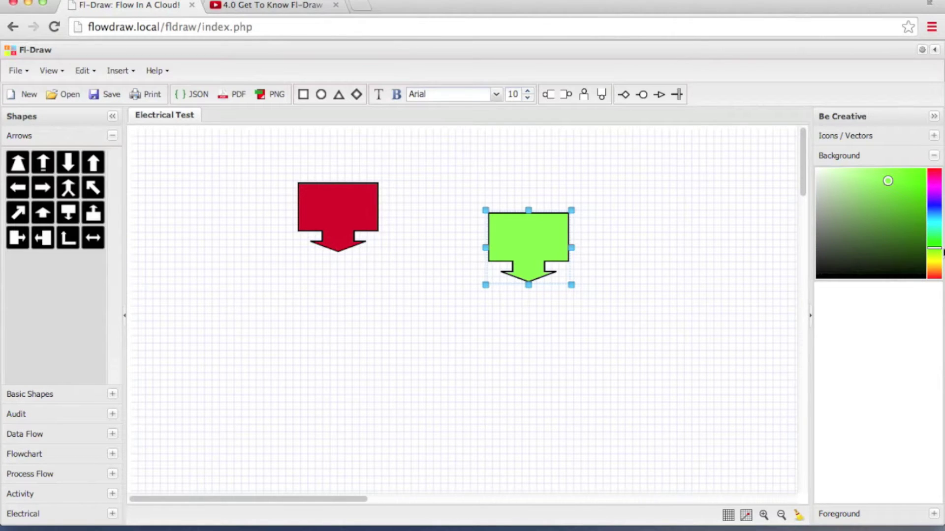
click(426, 311)
drag(508, 246, 505, 221)
Add connection nodes on the green arrow's left and top sides
right_click(526, 215)
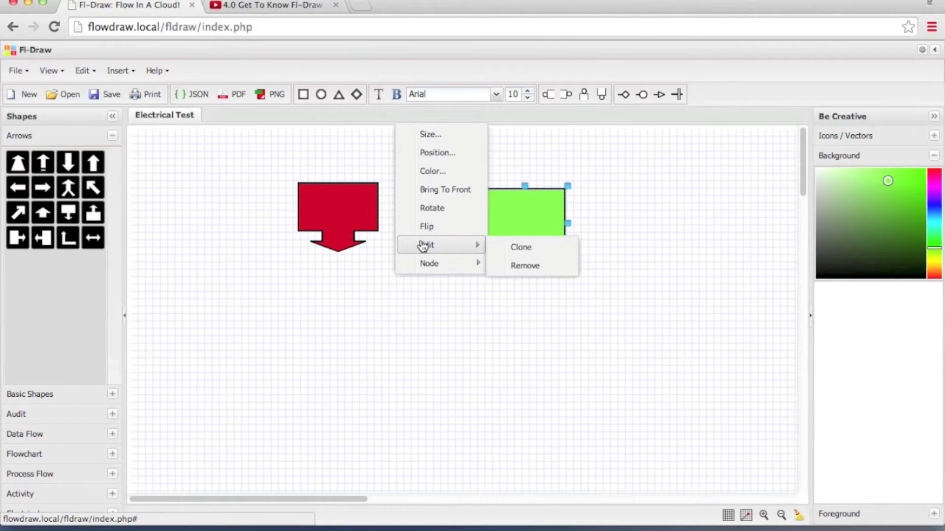
mouse_move(437, 266)
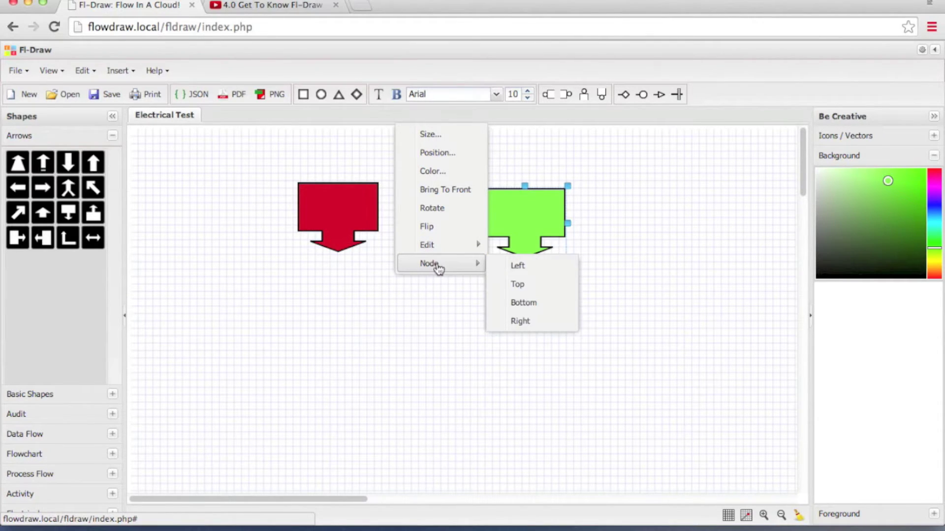
click(509, 269)
right_click(527, 225)
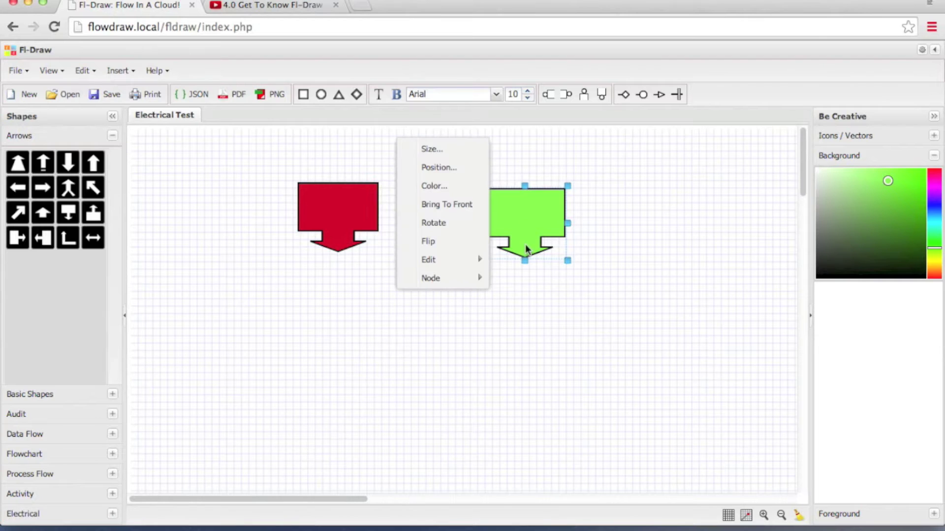
mouse_move(460, 276)
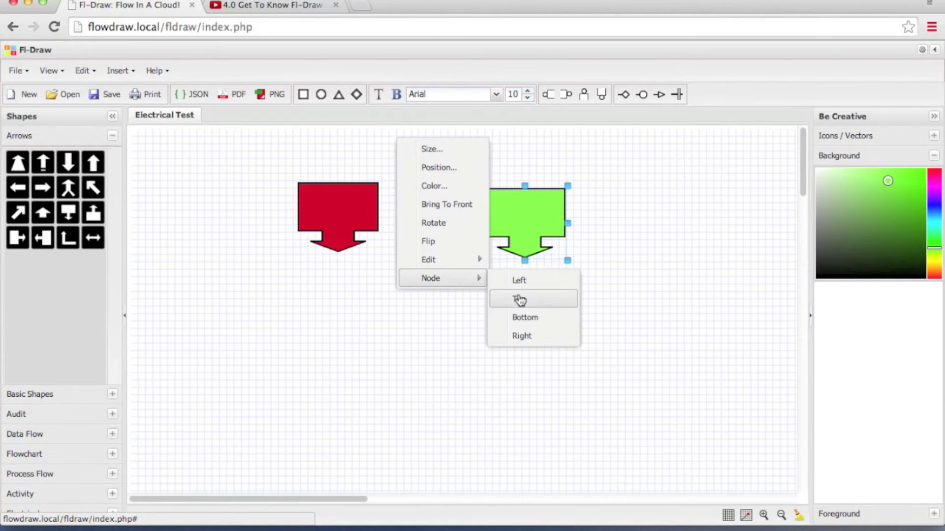
click(517, 298)
Add bottom and right nodes to the green arrow and move it down-right
right_click(523, 231)
mouse_move(453, 278)
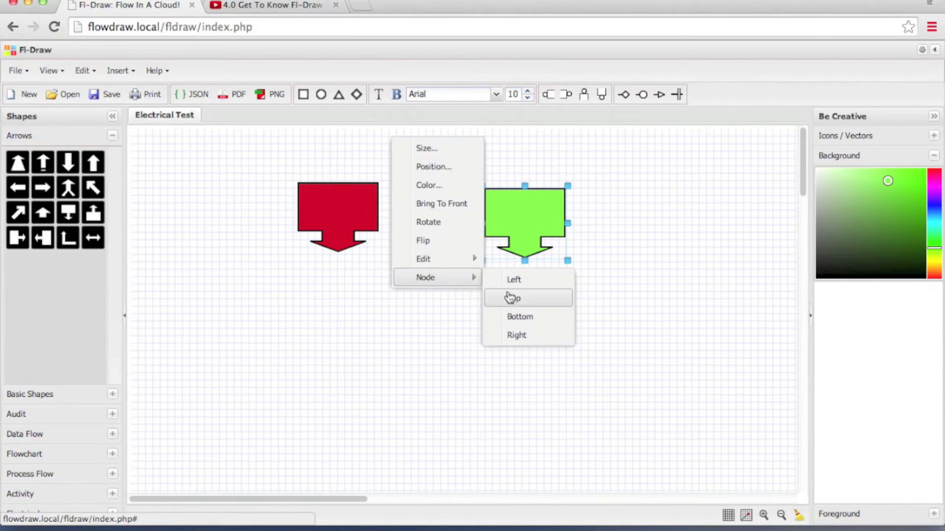
click(520, 317)
right_click(526, 223)
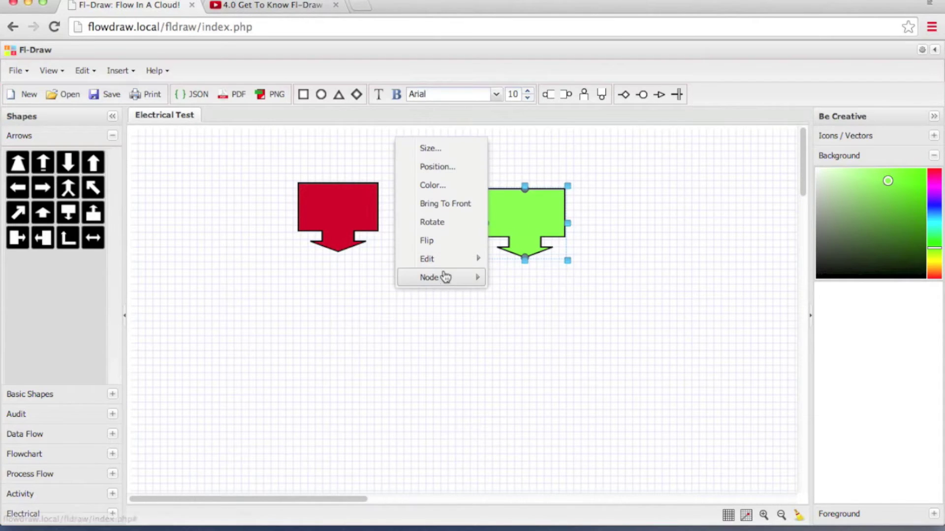
mouse_move(445, 277)
click(522, 335)
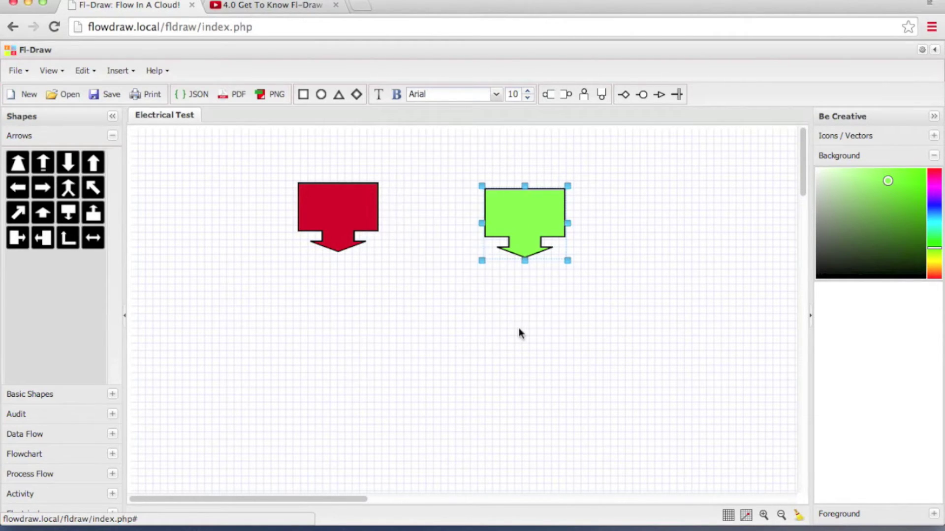
drag(520, 221, 560, 237)
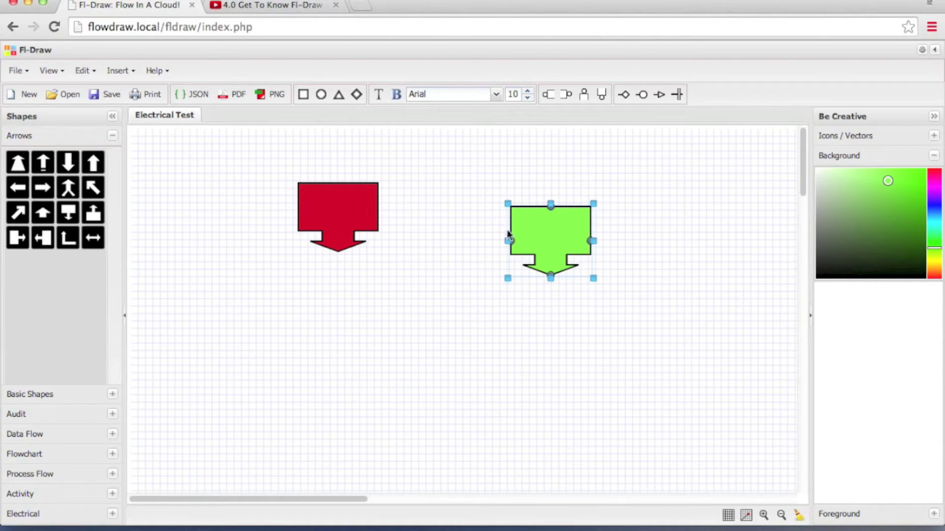
click(403, 226)
Add left, right, top and bottom connection nodes to the red arrow
click(371, 210)
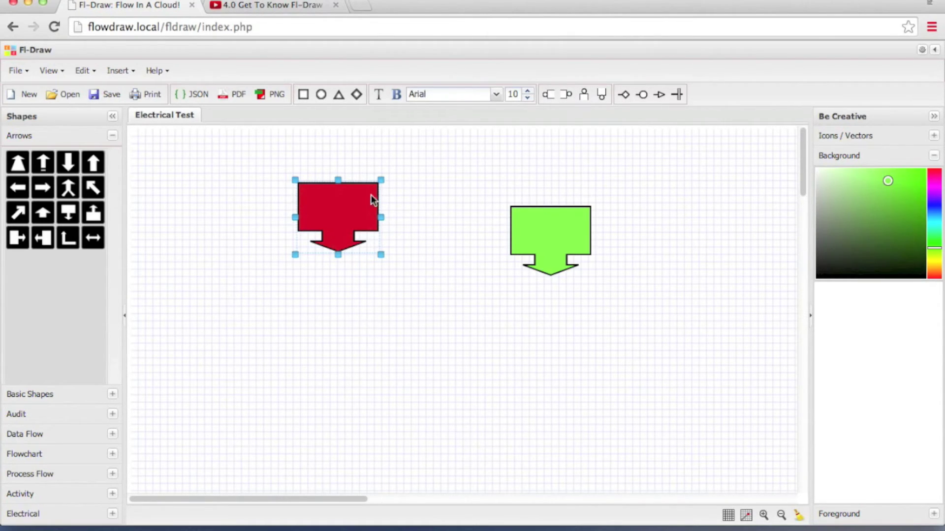
click(553, 97)
click(569, 98)
click(585, 97)
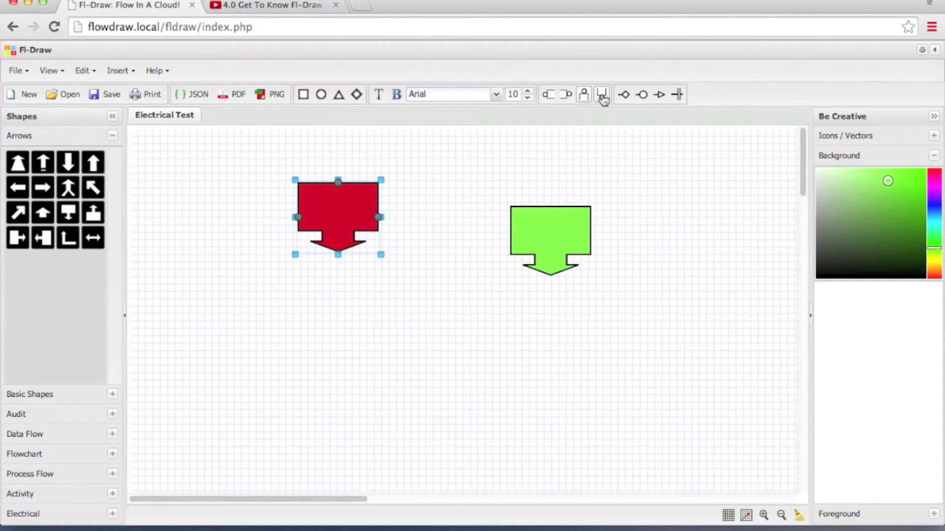
click(601, 96)
Draw a connector from the red arrow's right node to the green arrow
click(428, 226)
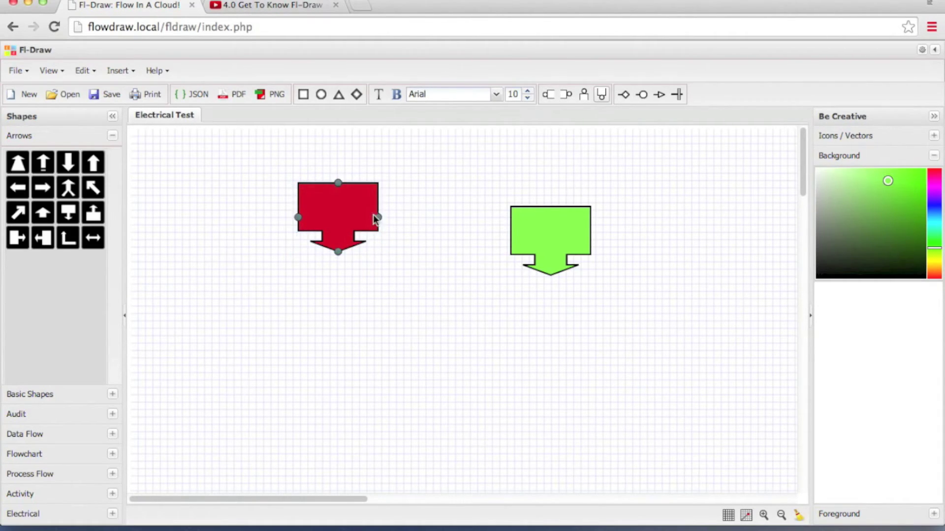
drag(377, 217, 548, 271)
click(445, 180)
Delete the red arrow and then the leftover connector line
right_click(320, 215)
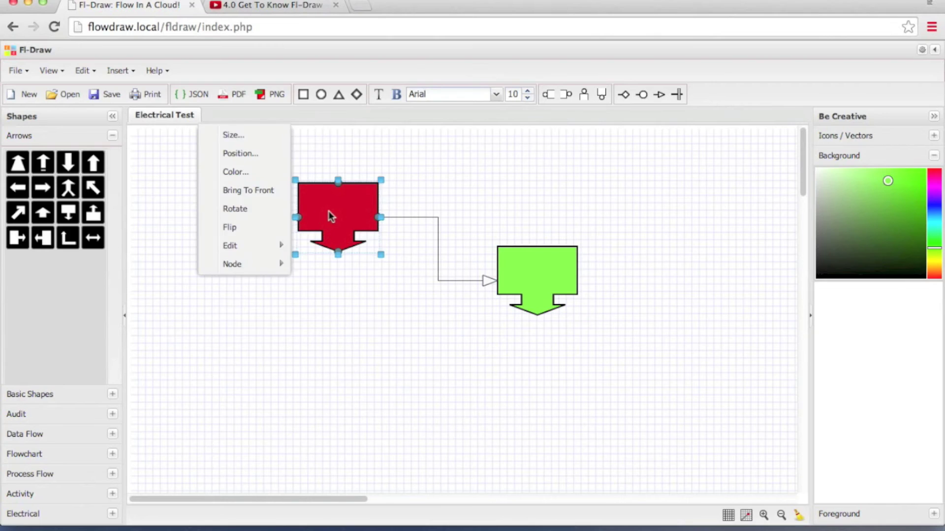
mouse_move(251, 252)
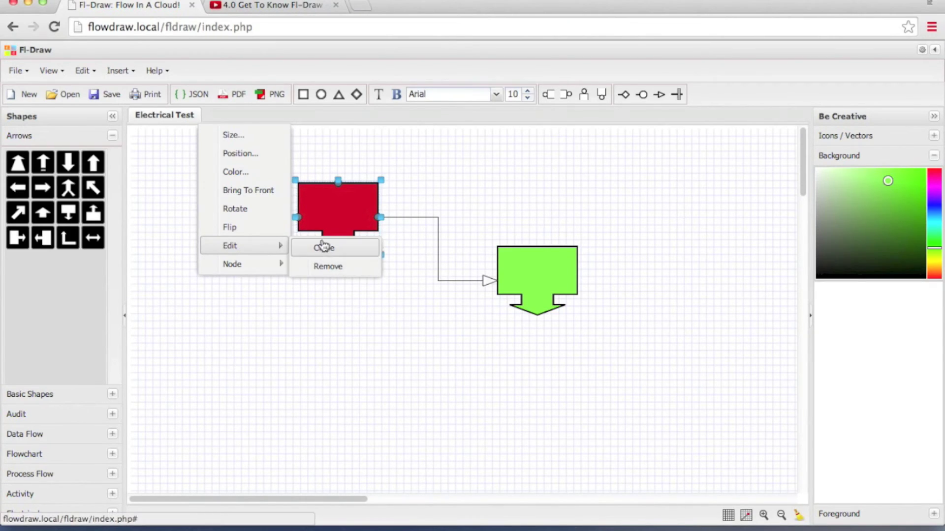
click(322, 267)
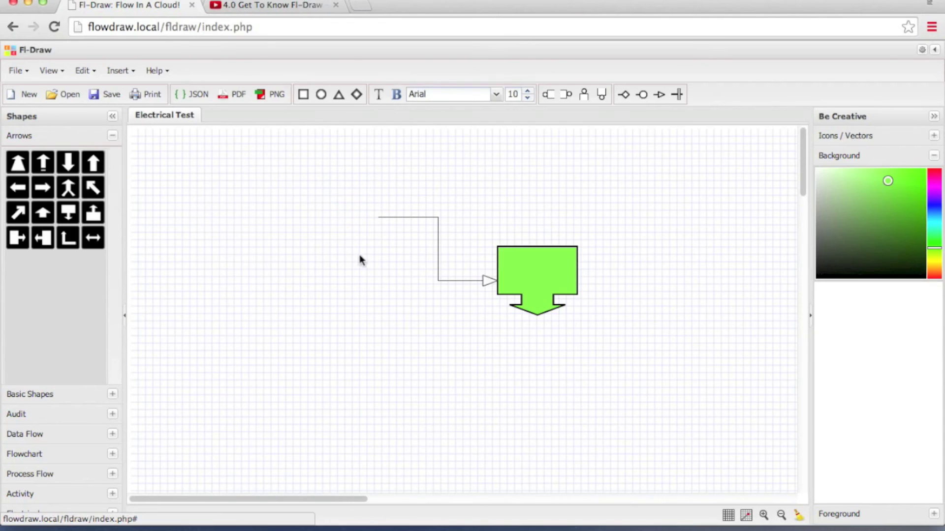
click(409, 218)
right_click(408, 218)
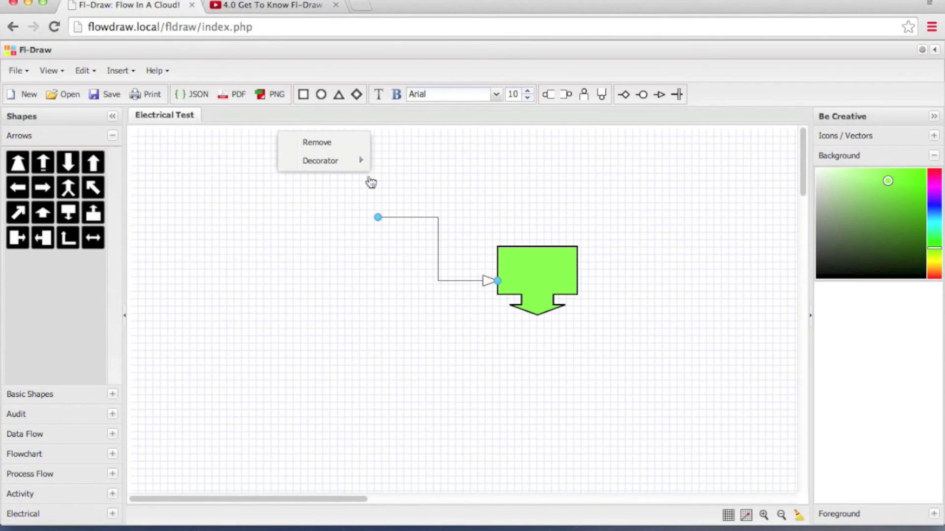
click(344, 143)
Remove the green arrow through its Edit menu
click(526, 257)
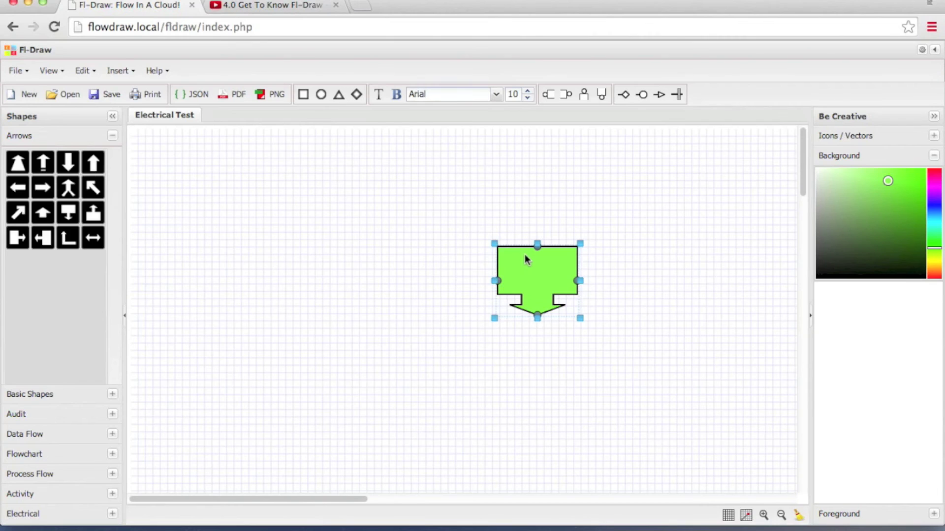
right_click(526, 256)
mouse_move(456, 319)
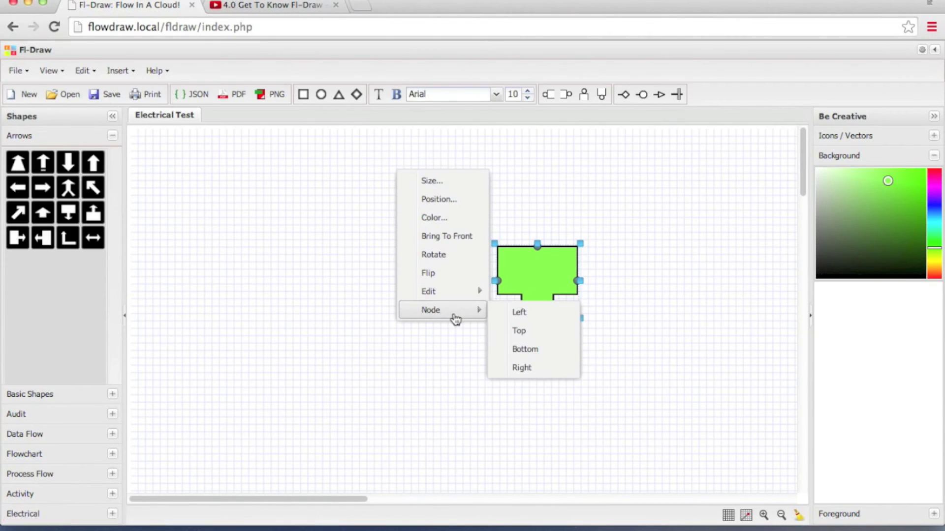
mouse_move(460, 294)
click(535, 314)
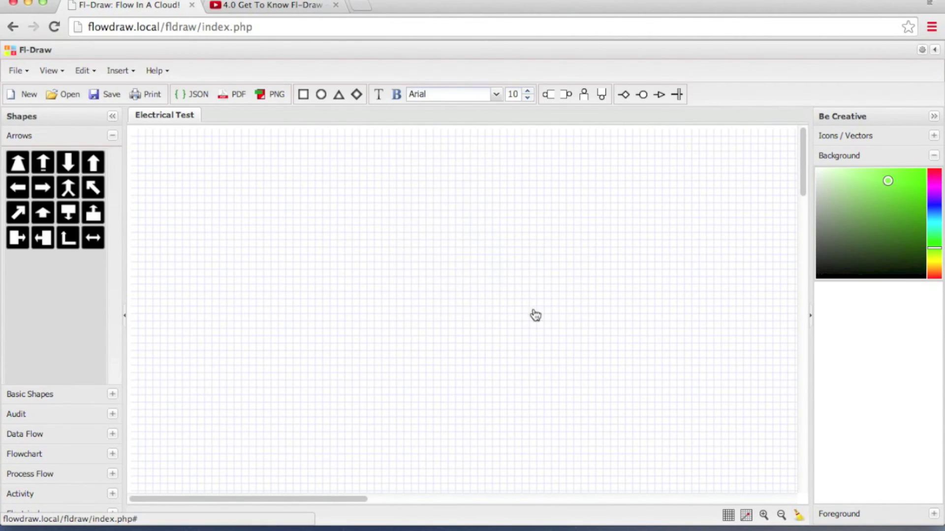